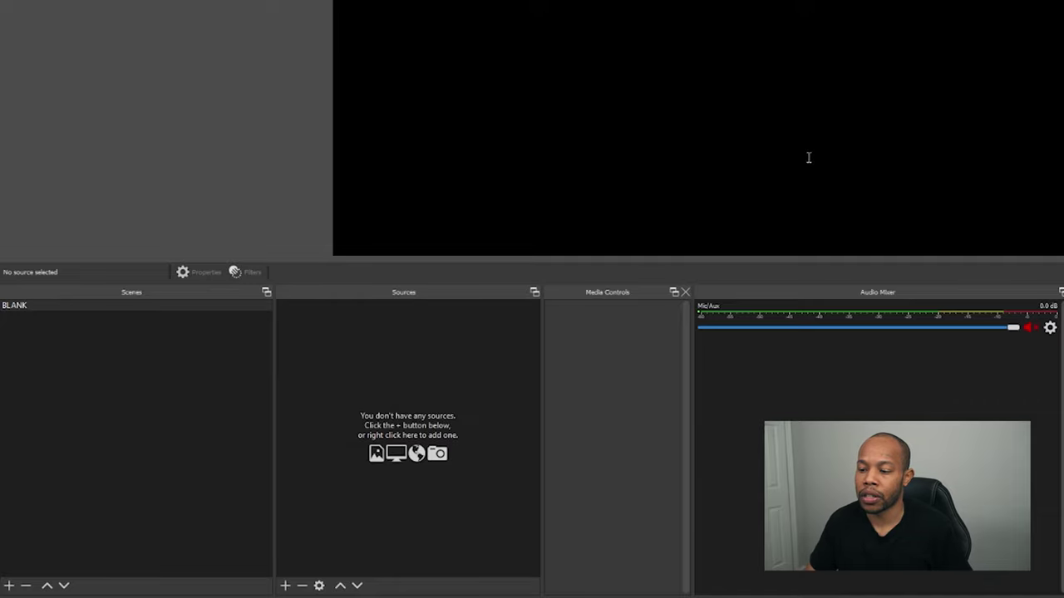
# Add the Amazon LIVE scene and scale its Camera source to fill the canvas
pyautogui.press('Return')
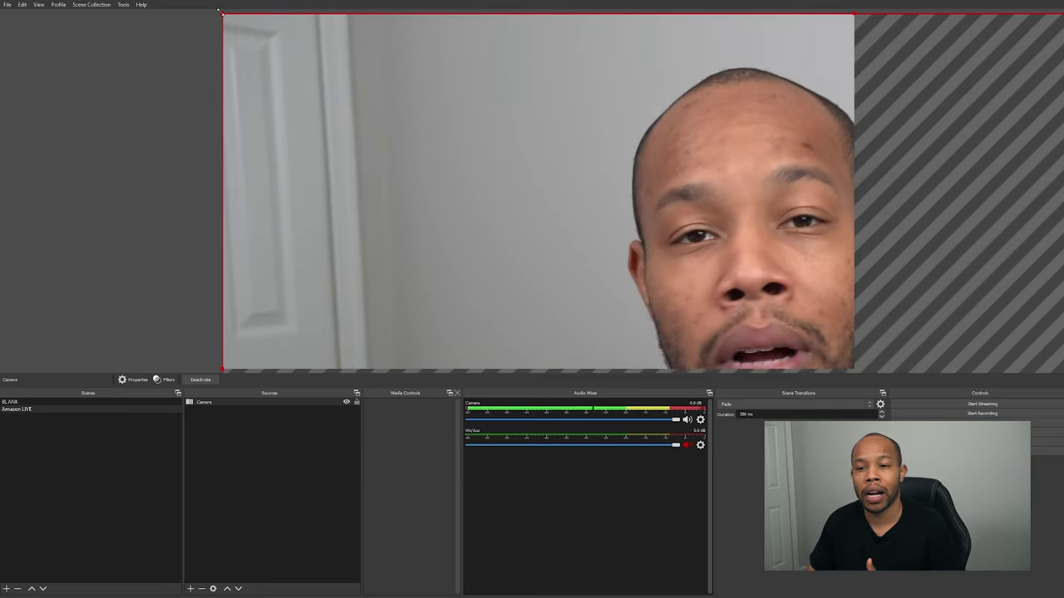
pyautogui.moveTo(231, 18)
pyautogui.mouseDown()
pyautogui.moveTo(714, 302)
pyautogui.moveTo(360, 139)
pyautogui.moveTo(230, 28)
pyautogui.mouseUp()
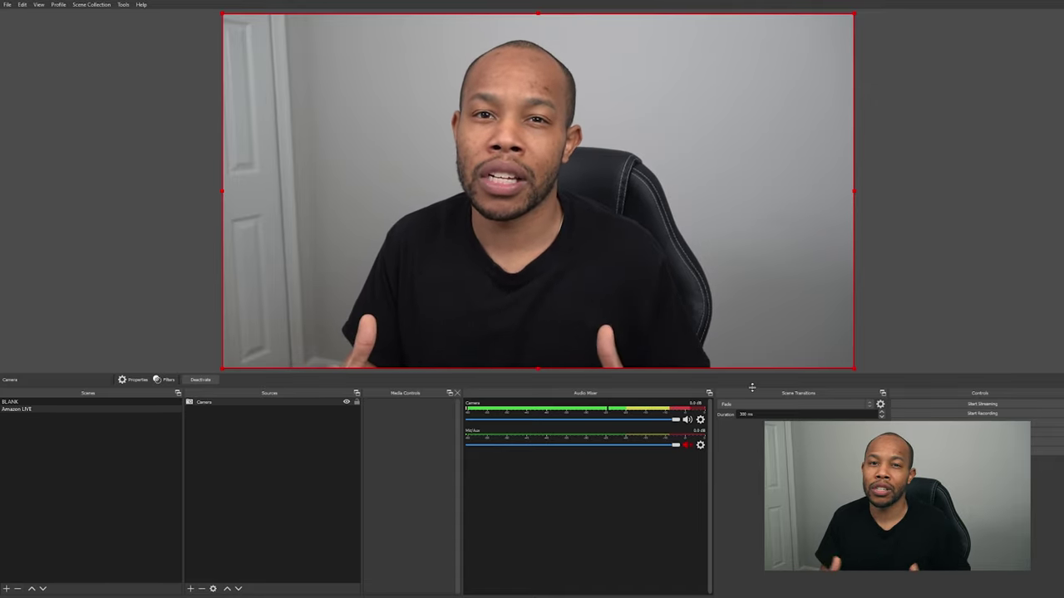
# Lower the Camera source's volume to -14.3 dB
pyautogui.click(687, 419)
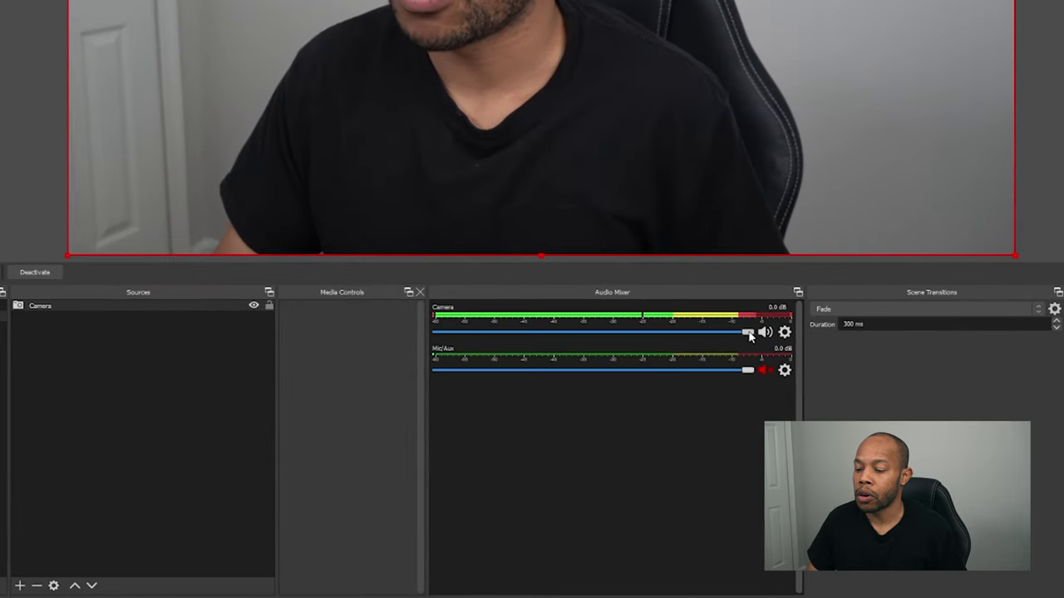
pyautogui.moveTo(748, 332); pyautogui.dragTo(616, 333)
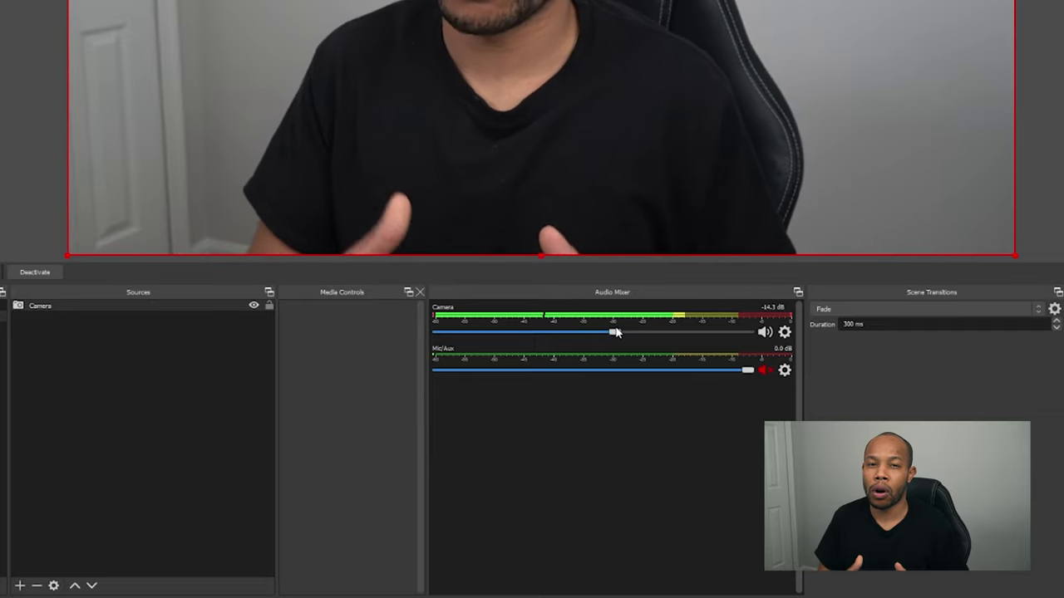
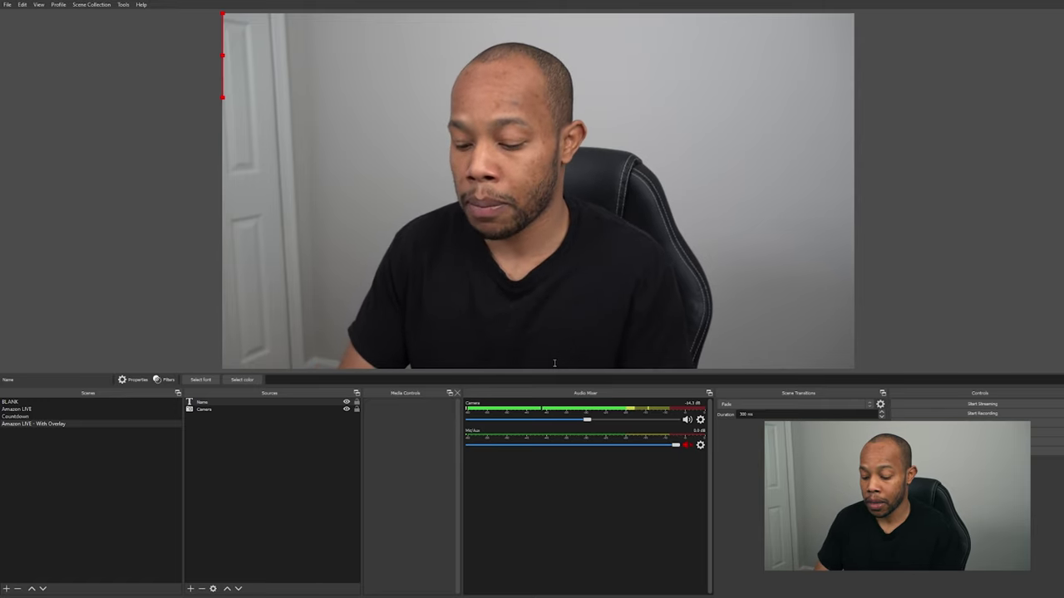
# Enter the presenter's full name in the Name text source, shrink it and place it in the canvas's upper-right corner
pyautogui.write('Monte Weaver')
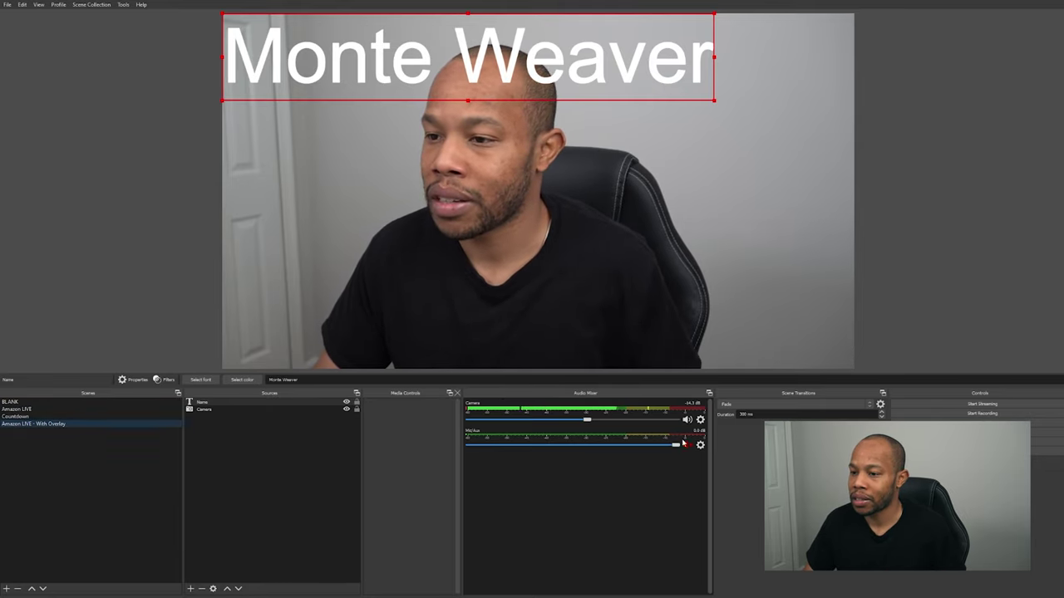
pyautogui.moveTo(713, 101); pyautogui.dragTo(400, 51)
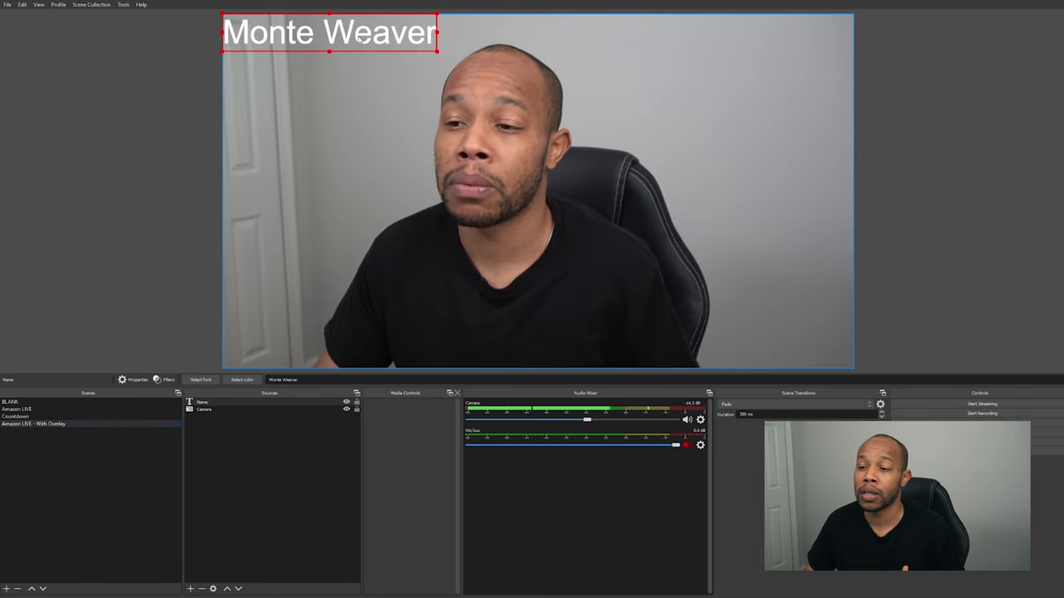
pyautogui.moveTo(363, 35); pyautogui.dragTo(770, 43)
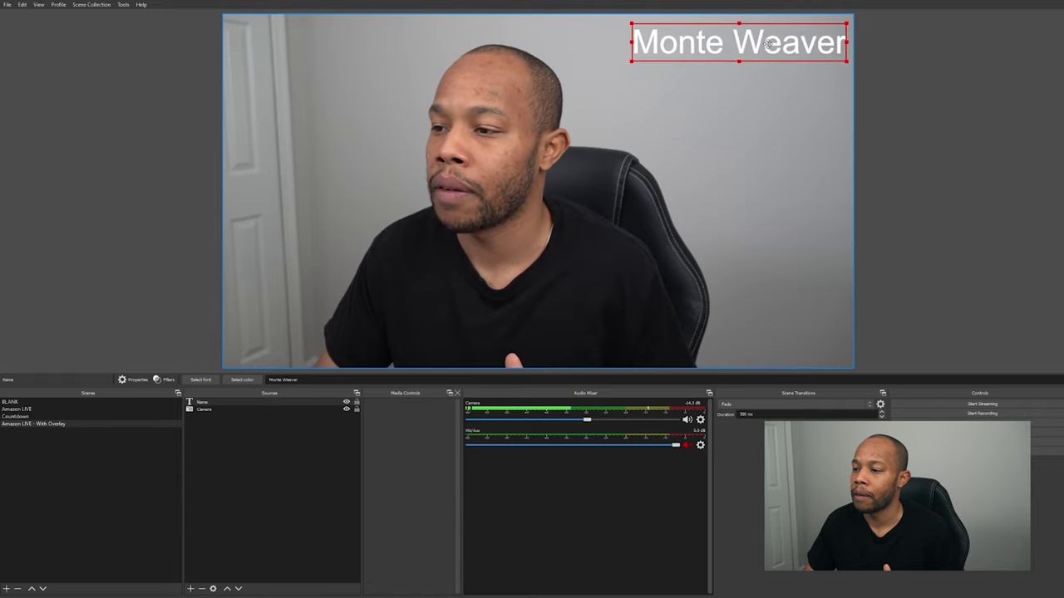
pyautogui.click(727, 90)
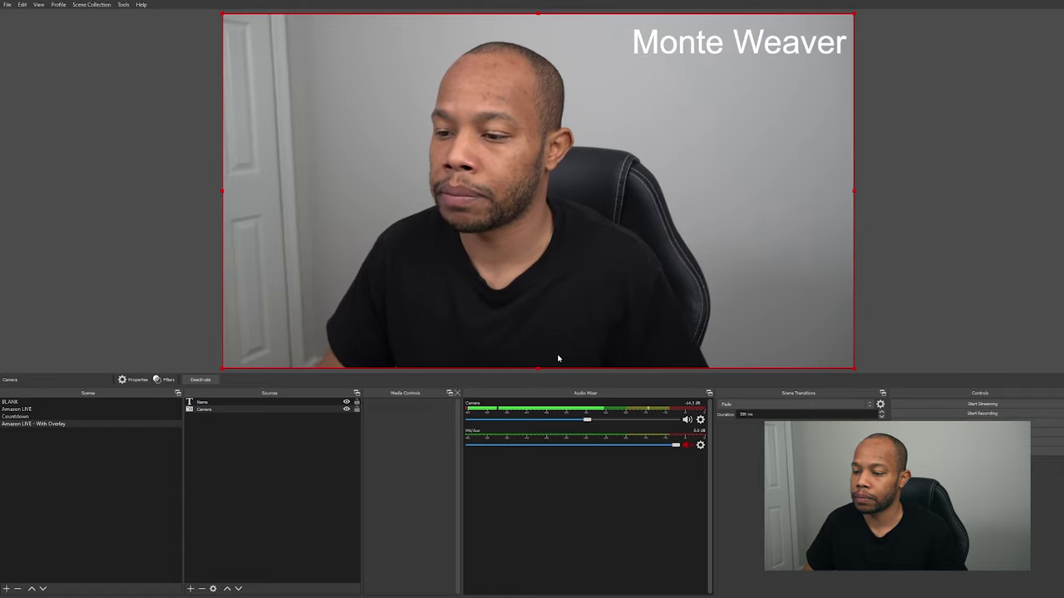
# Add the pip-v1.png Overlay image and move, scale and crop the Camera source to fit the overlay's small frame
pyautogui.hotkey('ctrl', 'v')
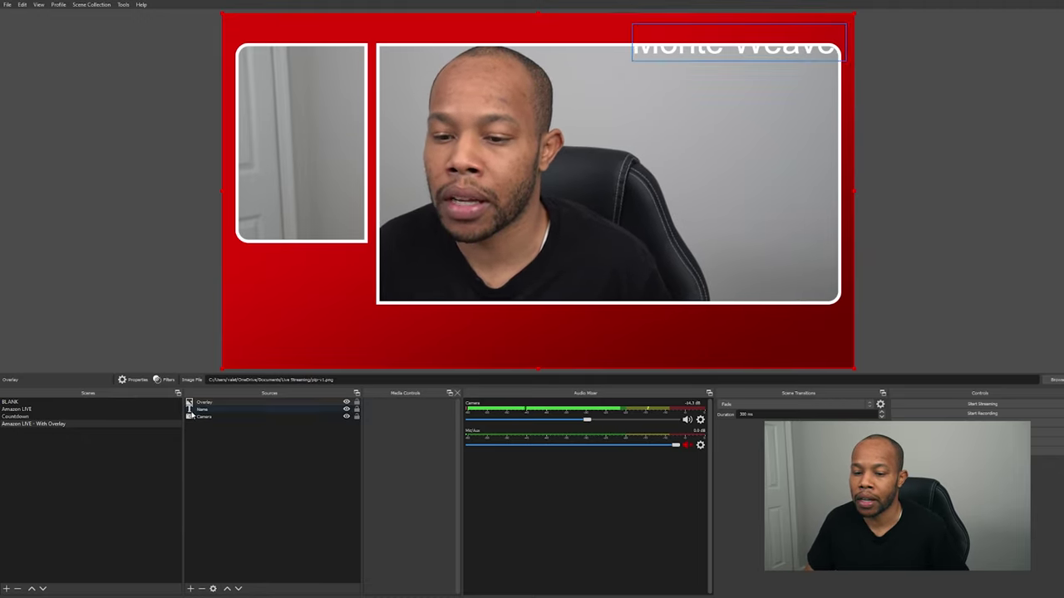
pyautogui.click(212, 418)
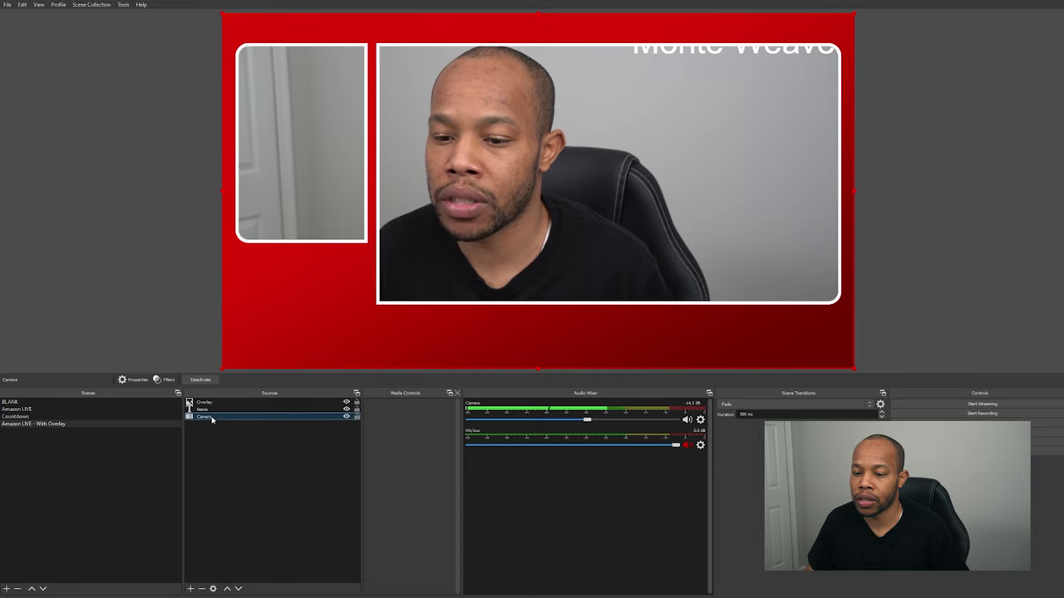
pyautogui.moveTo(302, 317); pyautogui.dragTo(148, 295)
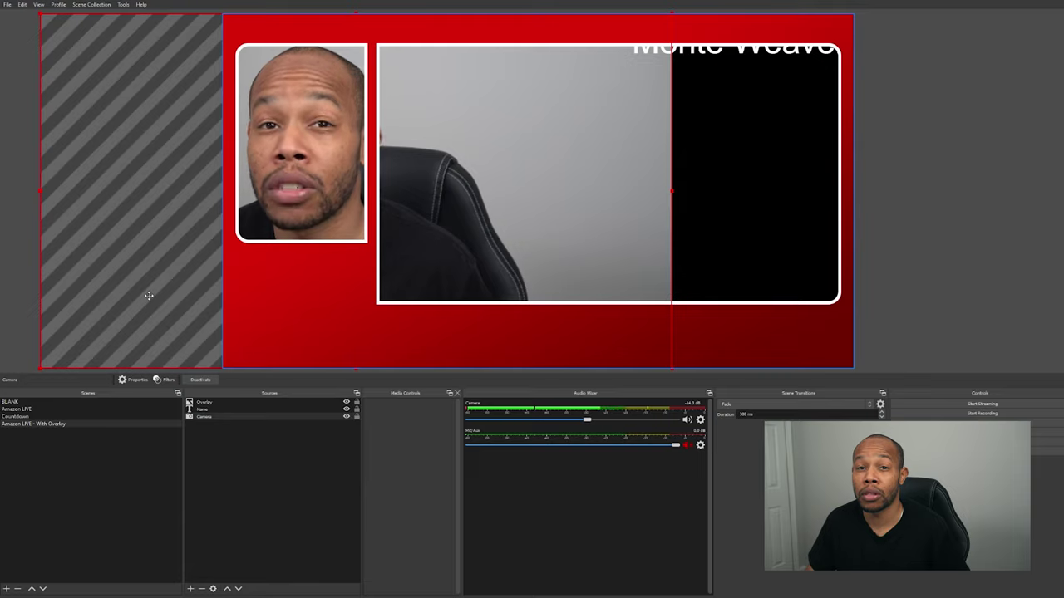
pyautogui.moveTo(39, 367); pyautogui.dragTo(393, 235)
pyautogui.moveTo(488, 153); pyautogui.dragTo(348, 170)
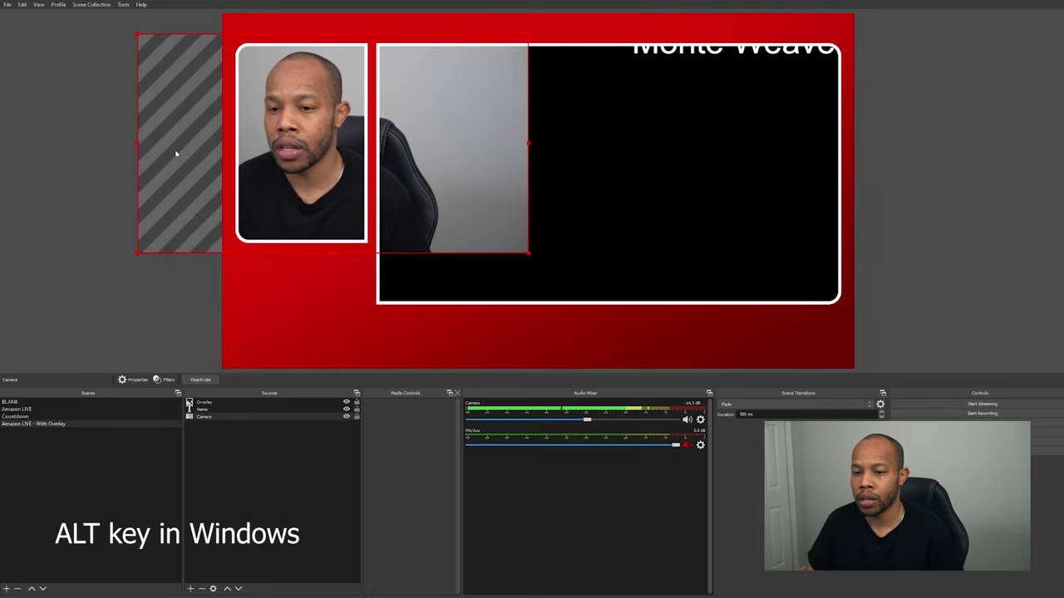
pyautogui.moveTo(138, 143); pyautogui.dragTo(231, 145)
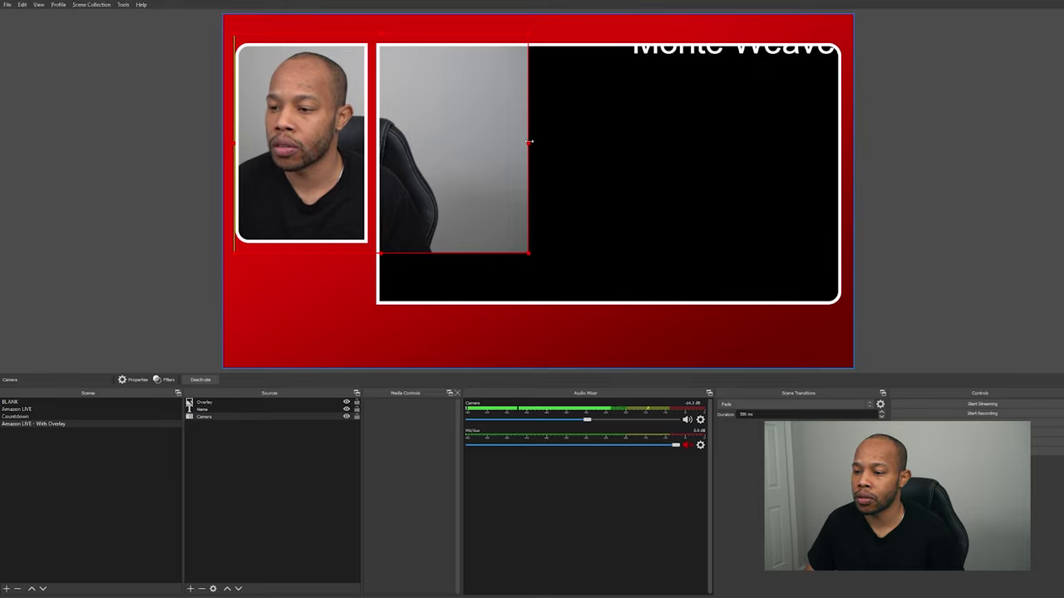
pyautogui.moveTo(529, 142); pyautogui.dragTo(374, 148)
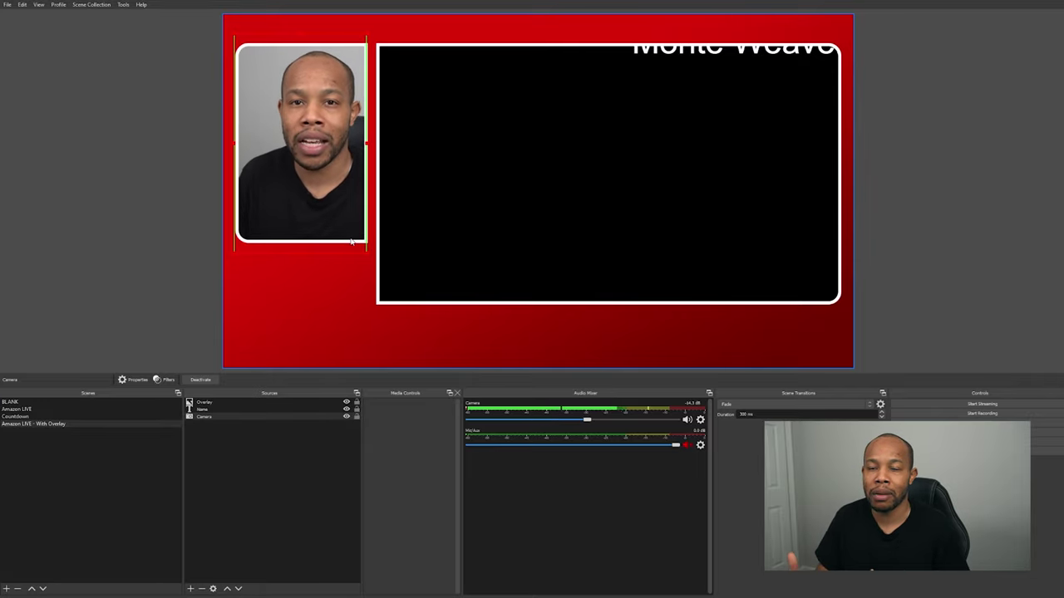
# Place the Name text directly below the camera frame, in front of the Overlay, and shrink it to the frame's width
pyautogui.click(206, 409)
pyautogui.moveTo(663, 55); pyautogui.dragTo(264, 276)
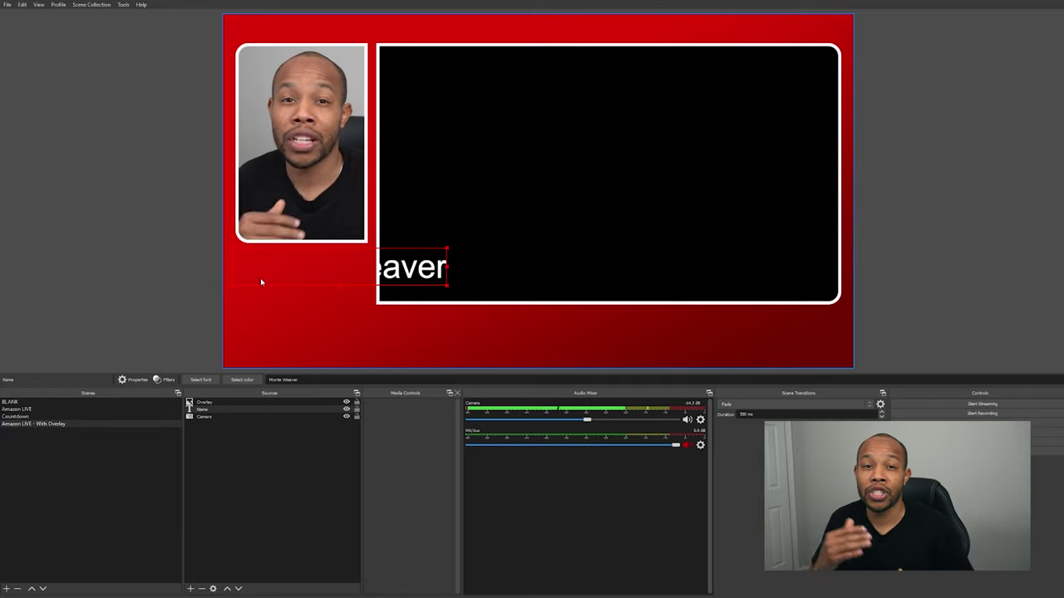
pyautogui.click(227, 588)
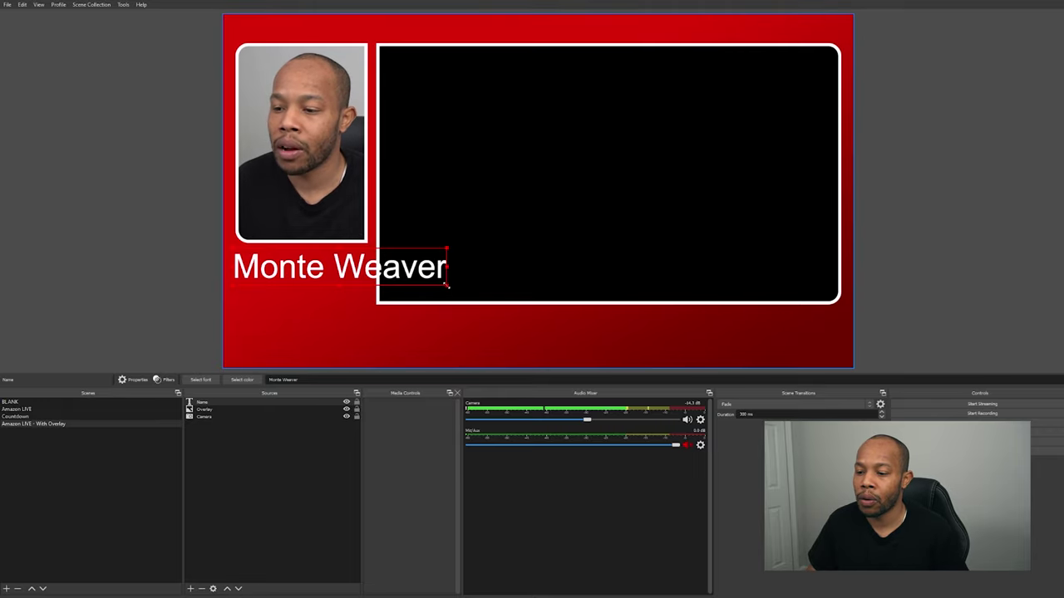
pyautogui.moveTo(446, 285); pyautogui.dragTo(371, 263)
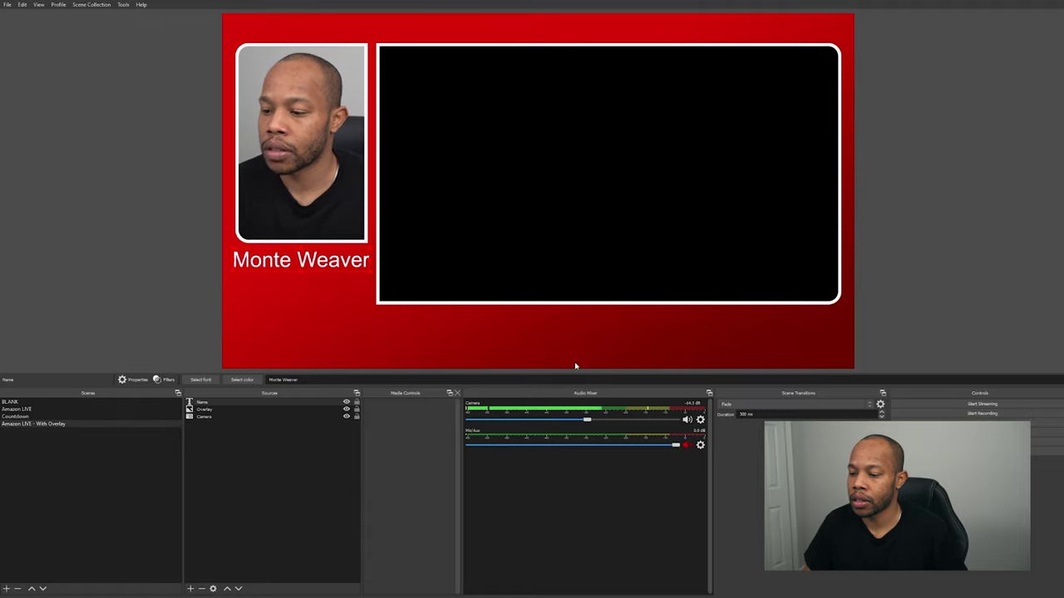
# Add the Thumbnail image source and scale and position it to cover the overlay's large frame
pyautogui.press('Return')
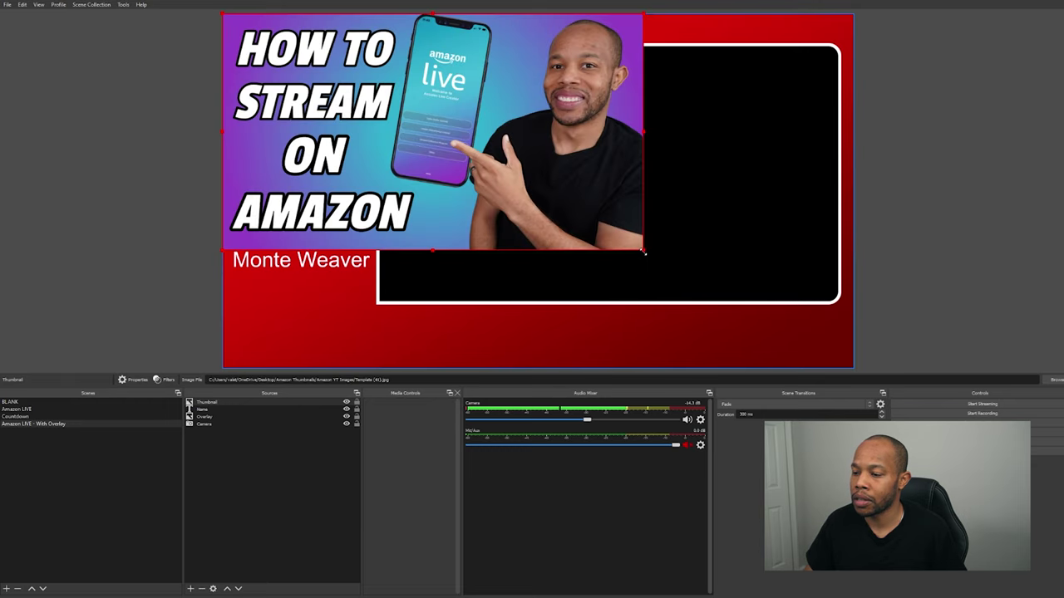
pyautogui.moveTo(644, 252); pyautogui.dragTo(541, 190)
pyautogui.moveTo(425, 142); pyautogui.dragTo(575, 168)
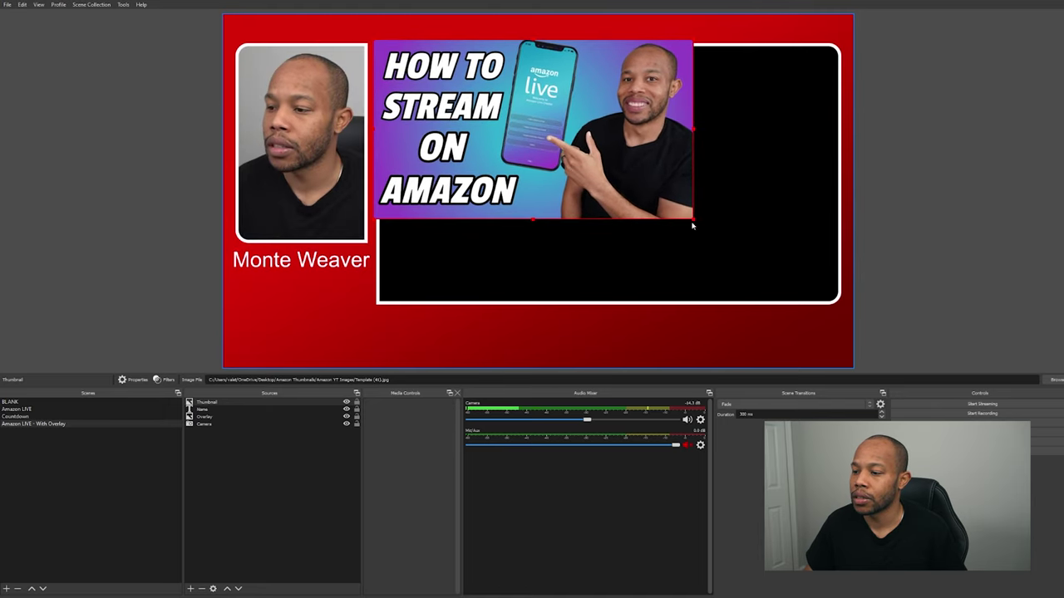
pyautogui.moveTo(695, 220); pyautogui.dragTo(846, 305)
pyautogui.moveTo(741, 286); pyautogui.dragTo(741, 286)
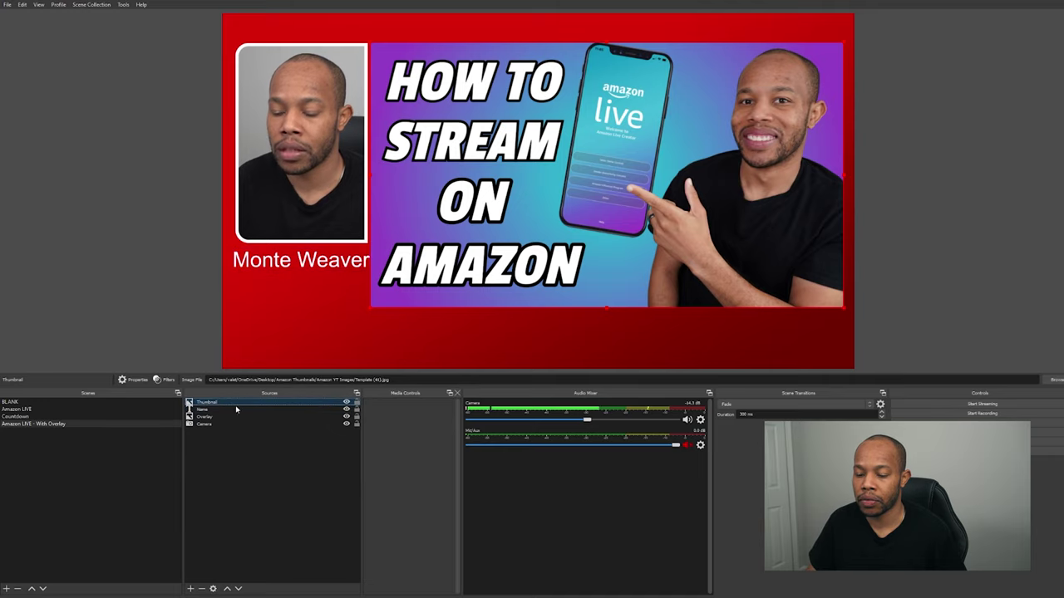
# Move the Thumbnail source behind the Overlay in the source order, and switch to the Amazon LIVE scene
pyautogui.click(238, 588)
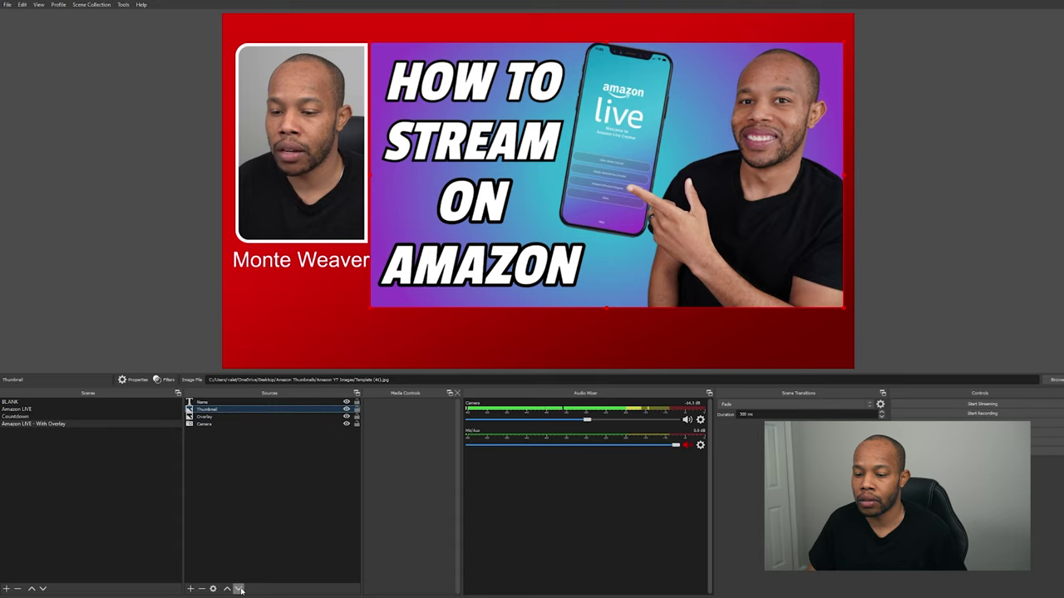
pyautogui.click(239, 588)
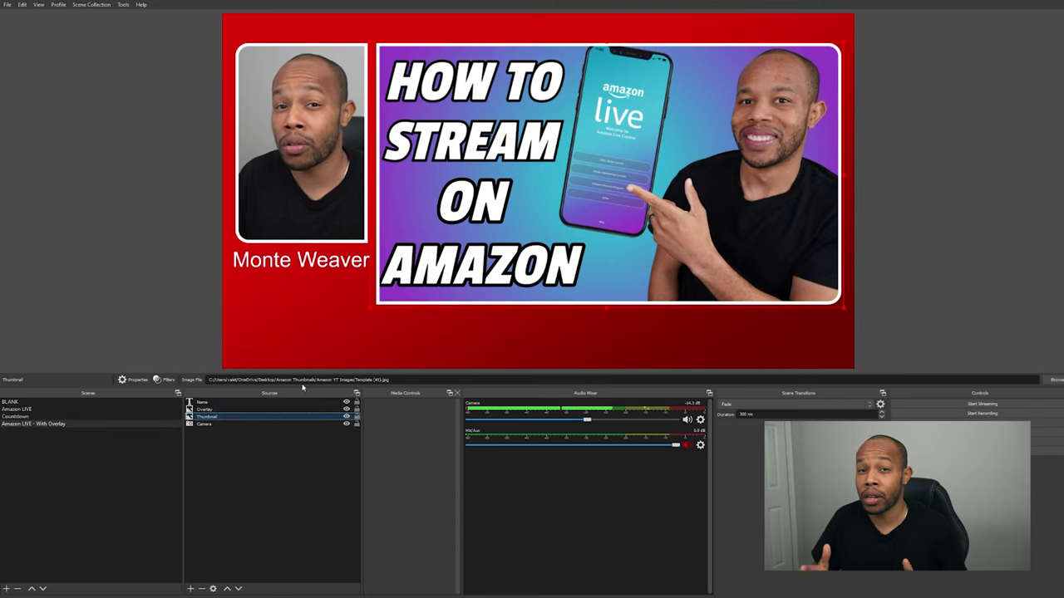
pyautogui.click(285, 350)
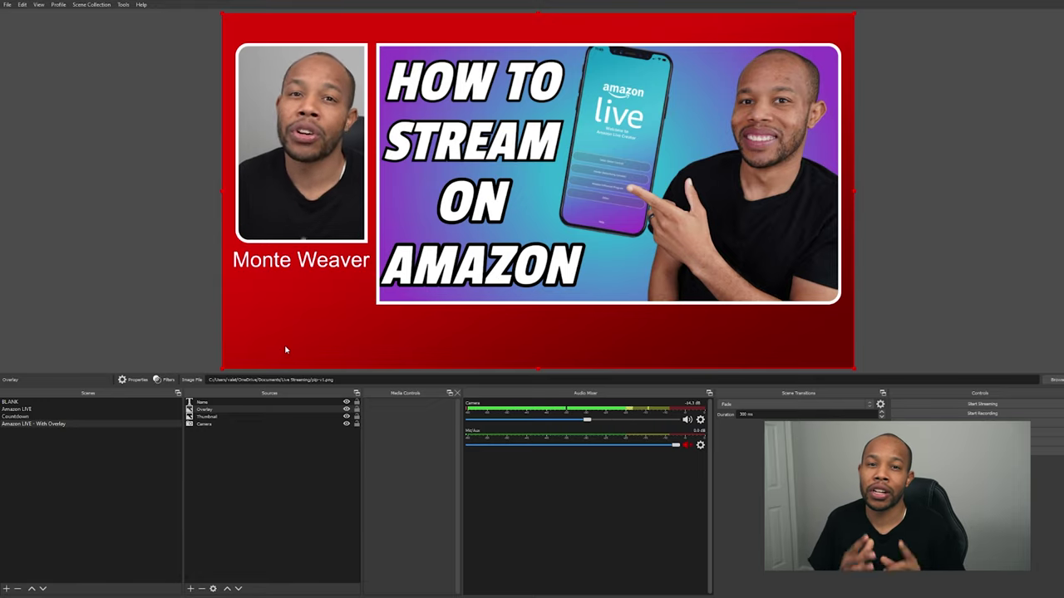
pyautogui.click(123, 410)
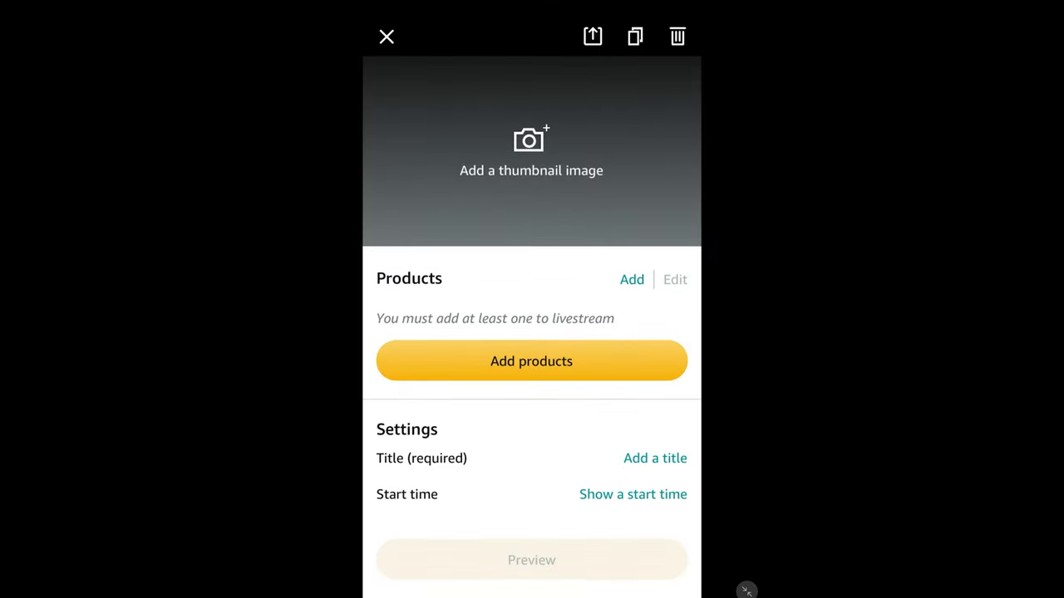
# In the Amazon Live Creator app, set the livestream's video source to External camera and turn on Practice mode
pyautogui.scroll(-5, 532, 333)
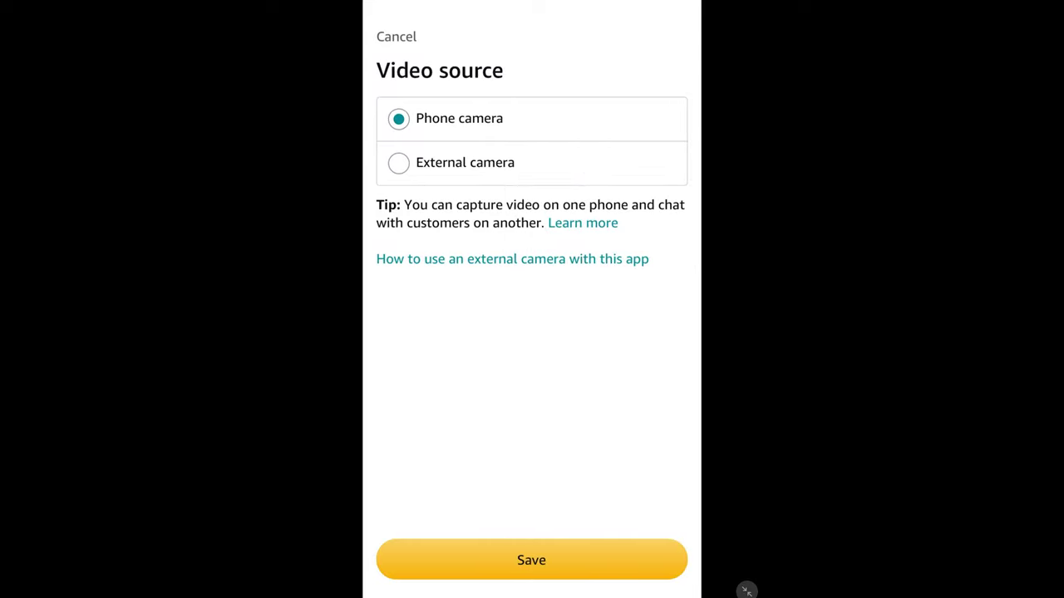
pyautogui.click(399, 163)
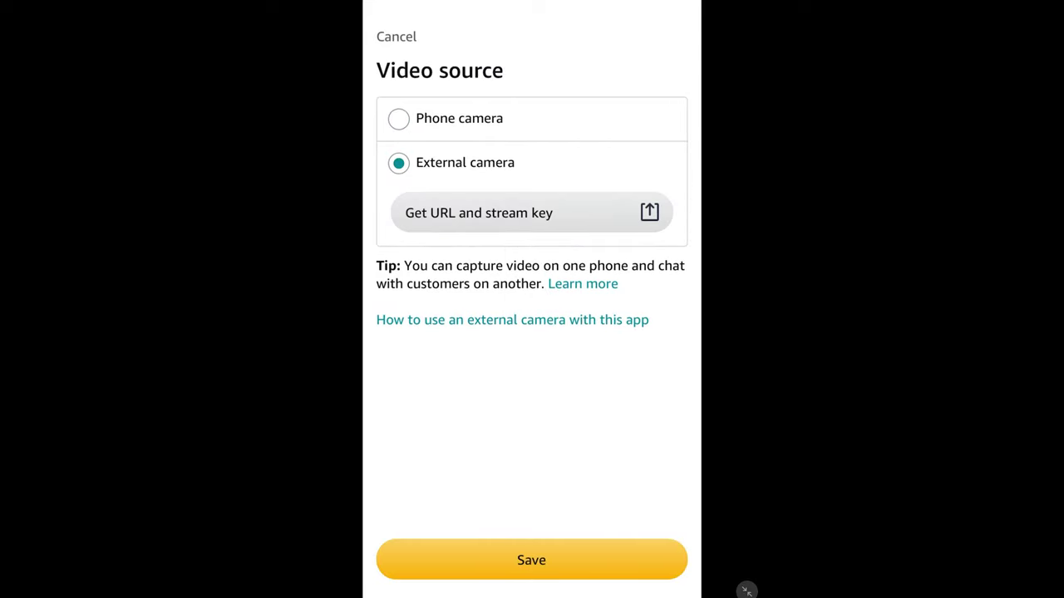
pyautogui.click(531, 560)
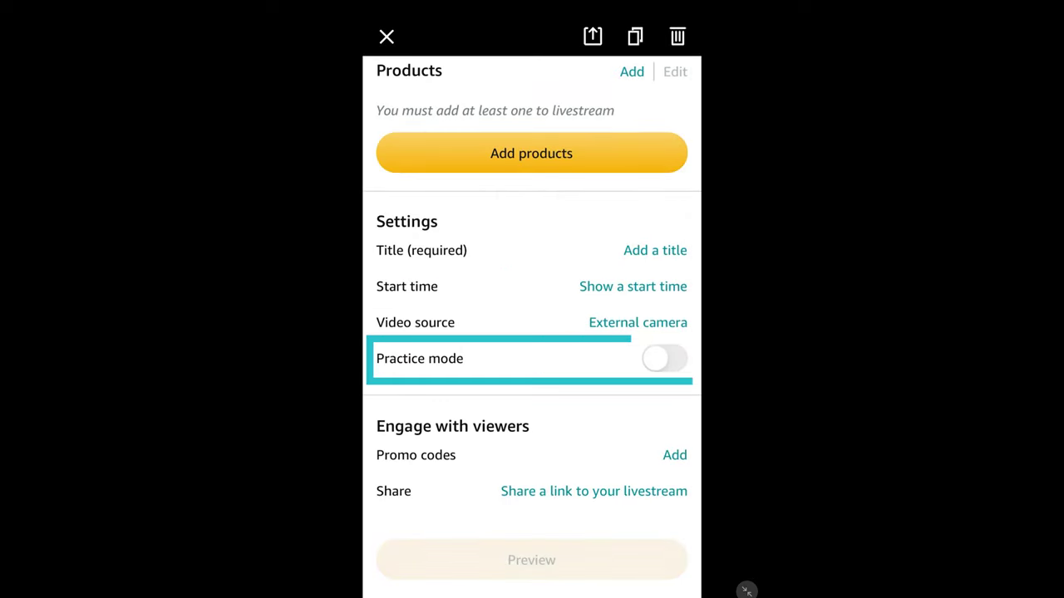
pyautogui.click(664, 359)
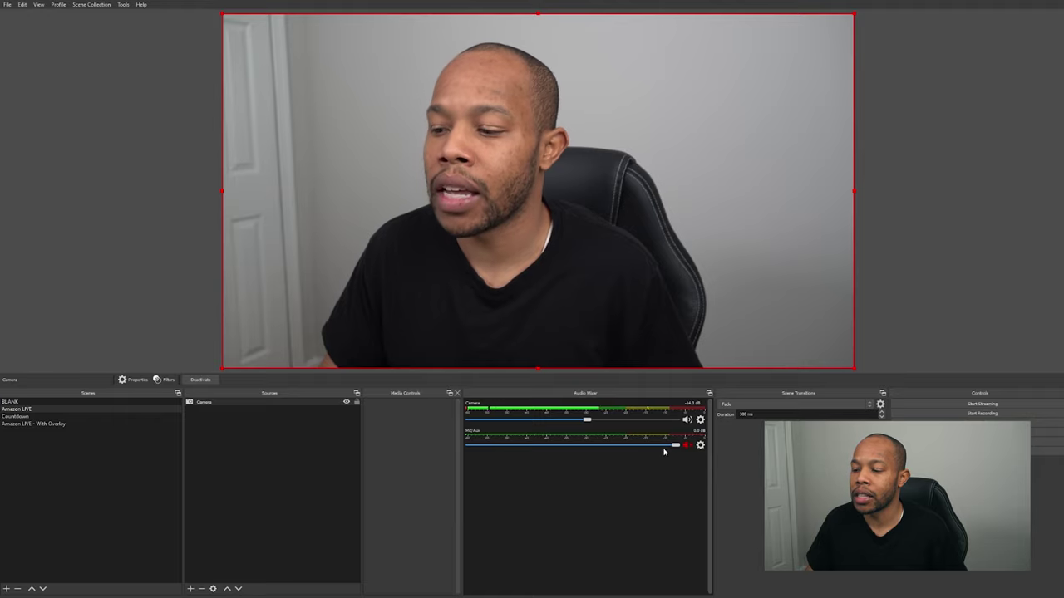
# Back in OBS Studio, show the Amazon LIVE - With Overlay scene and switch to the Countdown scene
pyautogui.click(148, 192)
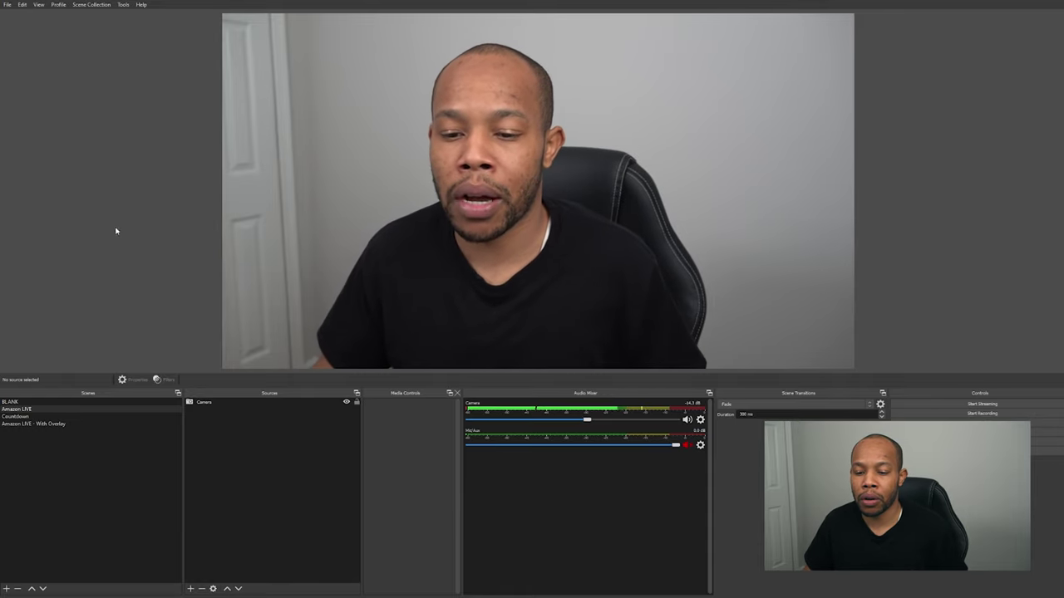
pyautogui.click(61, 424)
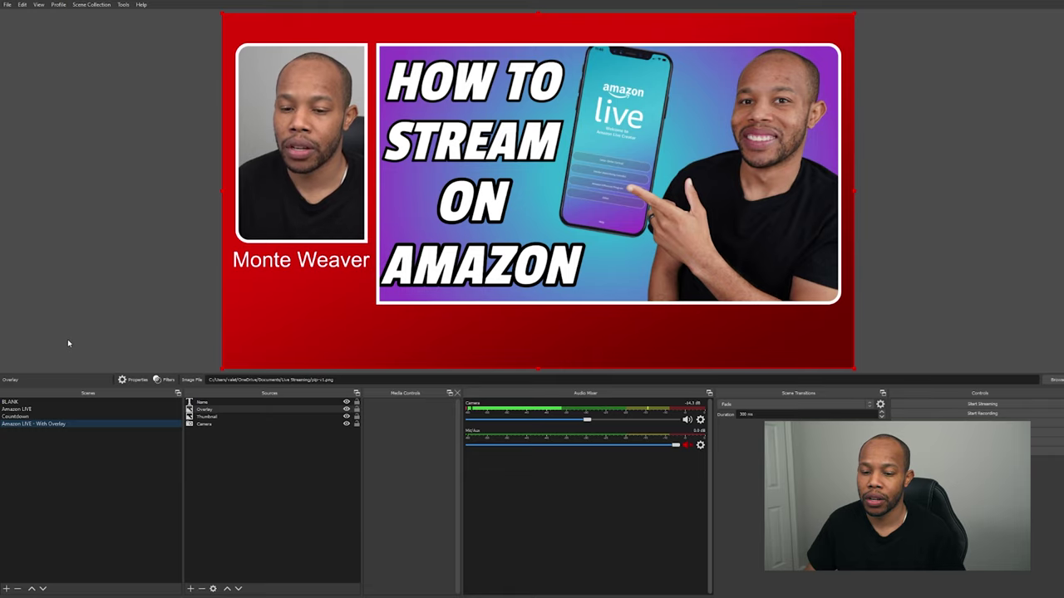
pyautogui.click(49, 417)
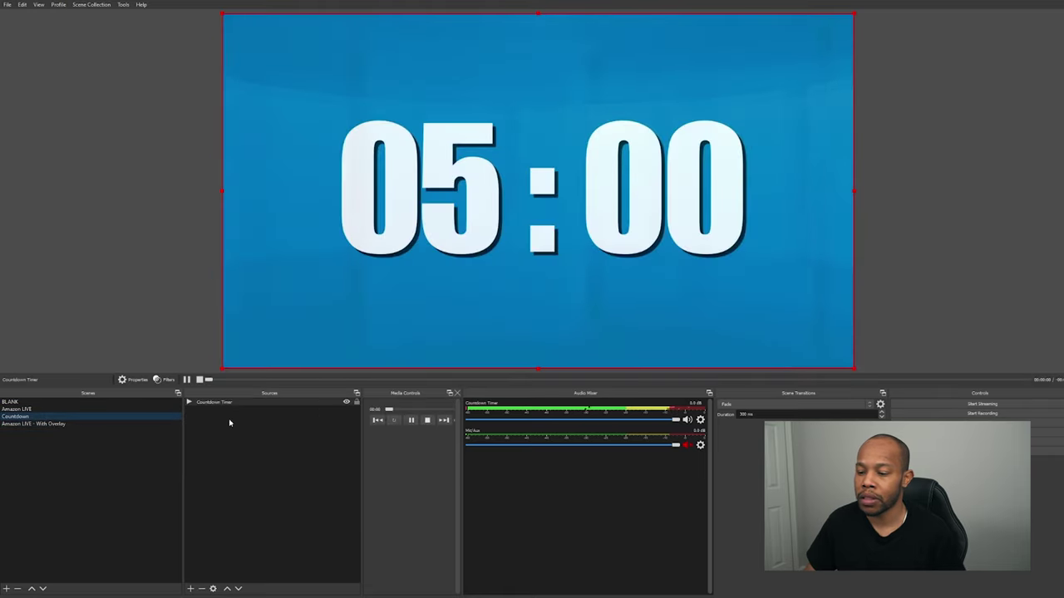
# Lower the Countdown Timer's volume to -11.7 dB and advance its playback close to the end
pyautogui.moveTo(675, 419); pyautogui.dragTo(597, 424)
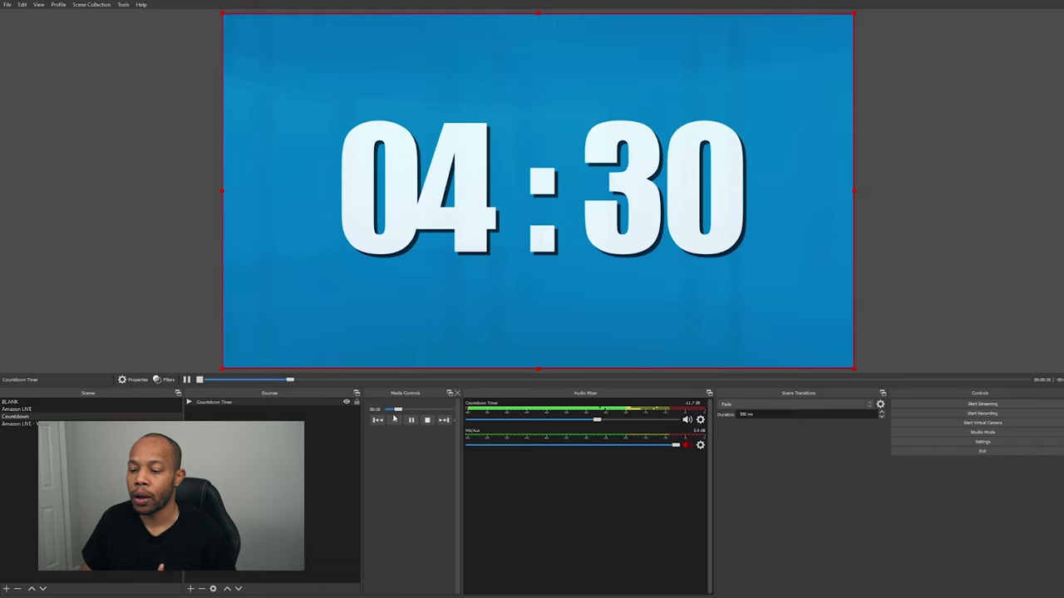
pyautogui.moveTo(399, 410); pyautogui.dragTo(513, 419)
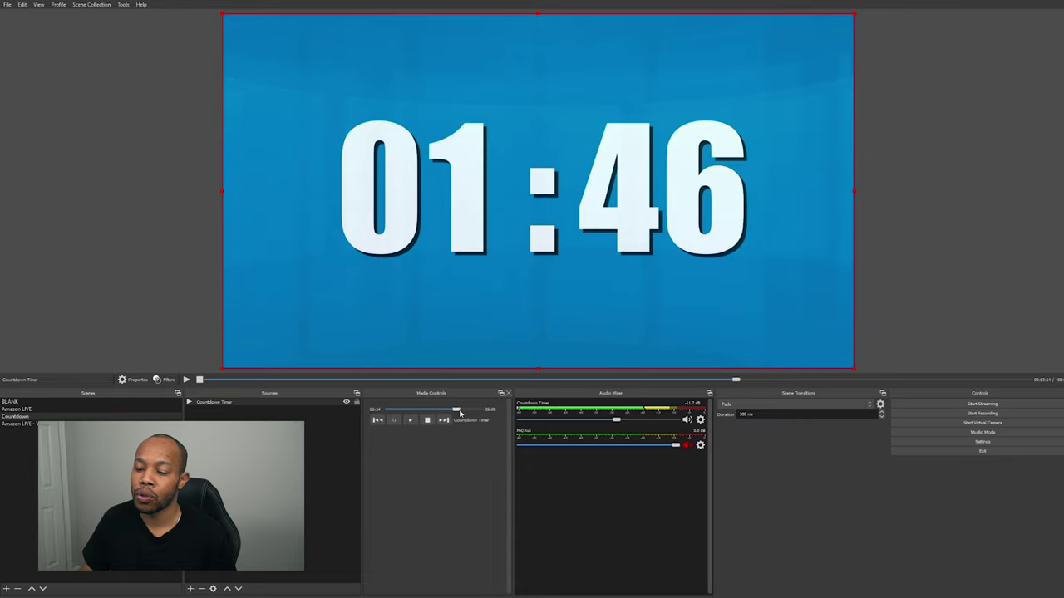
pyautogui.moveTo(478, 413); pyautogui.dragTo(476, 413)
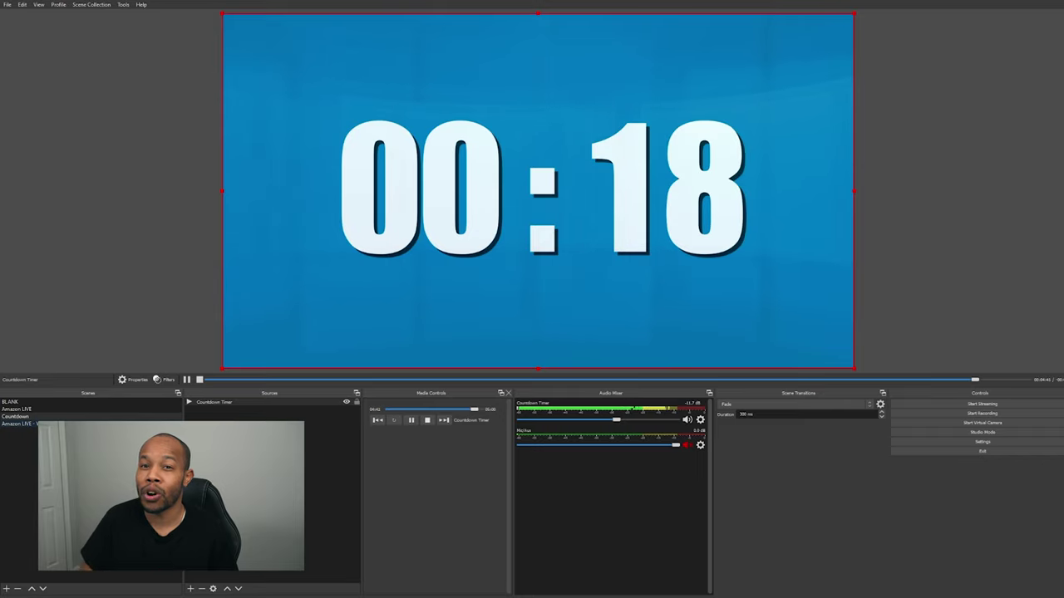
# Turn on Studio Mode, load the Amazon LIVE scene into the preview and transition it to the program output
pyautogui.click(947, 436)
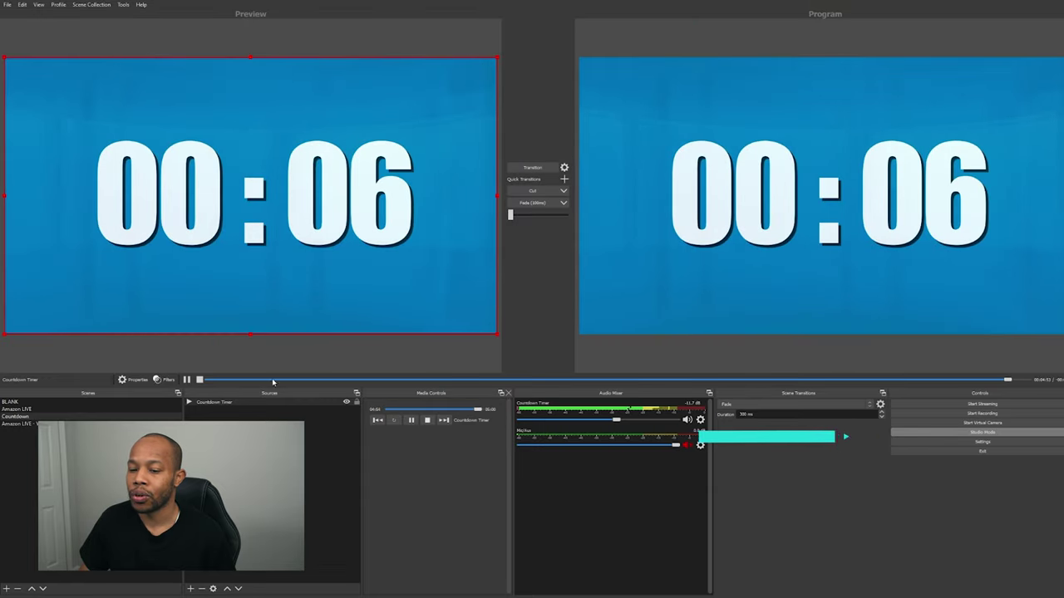
pyautogui.click(50, 409)
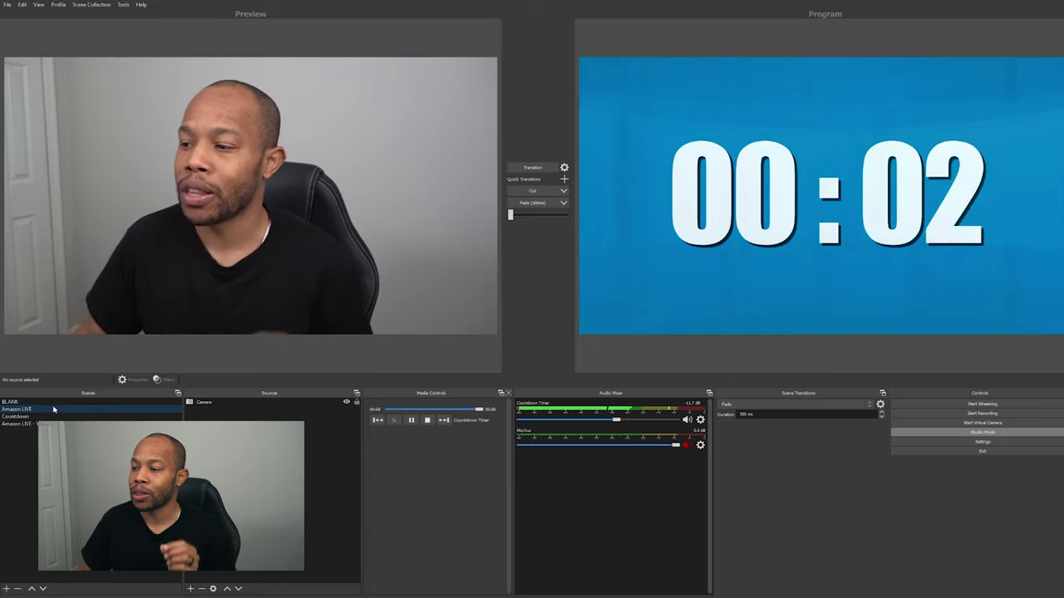
pyautogui.click(539, 168)
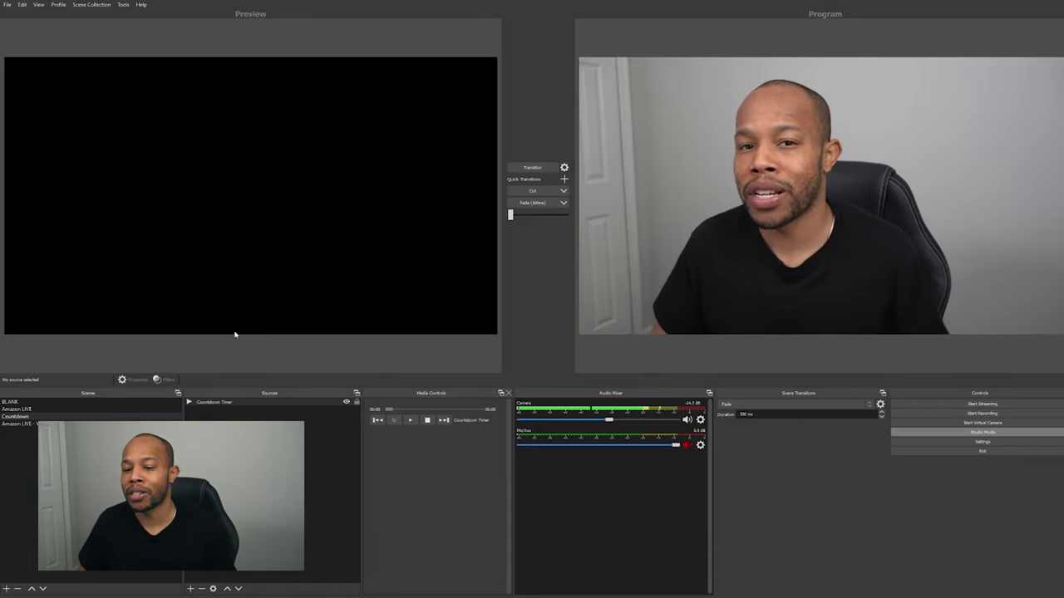
# Preview the Amazon LIVE - With Overlay scene, transition it to the program output, and transition back to the Amazon LIVE scene
pyautogui.click(66, 422)
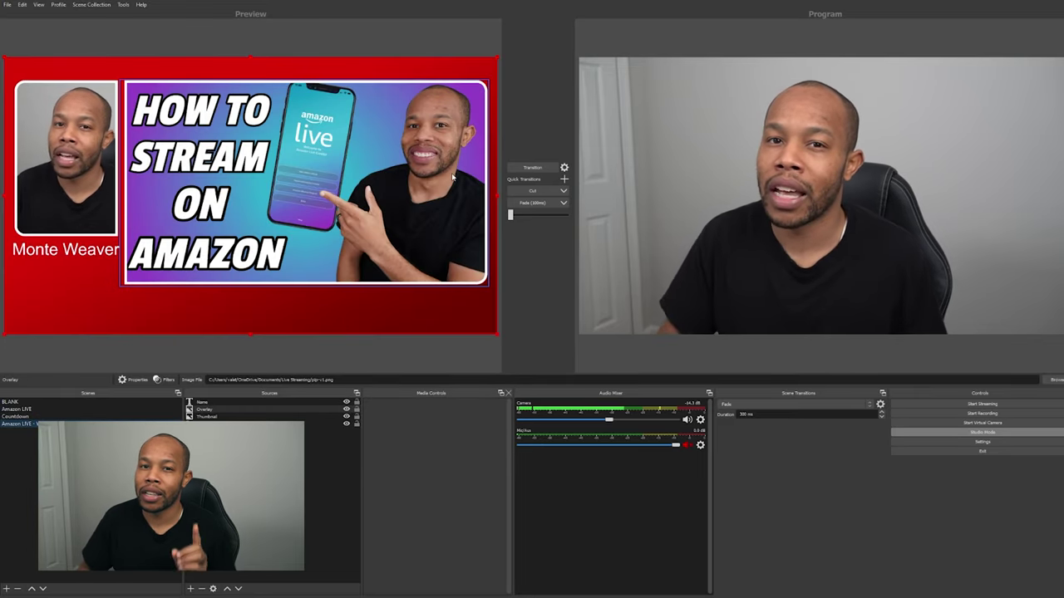
pyautogui.click(533, 169)
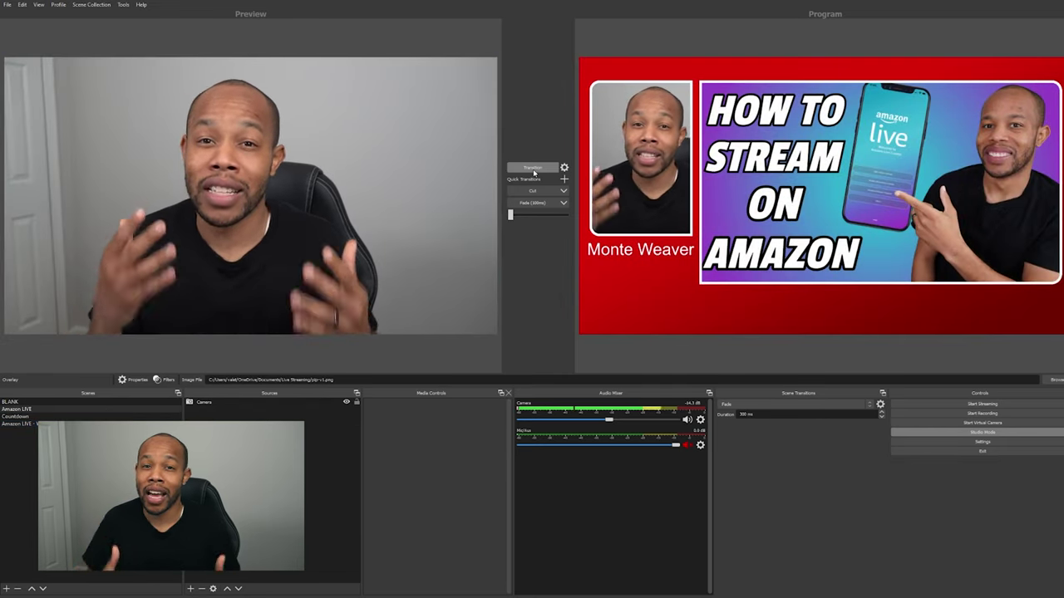
pyautogui.click(533, 169)
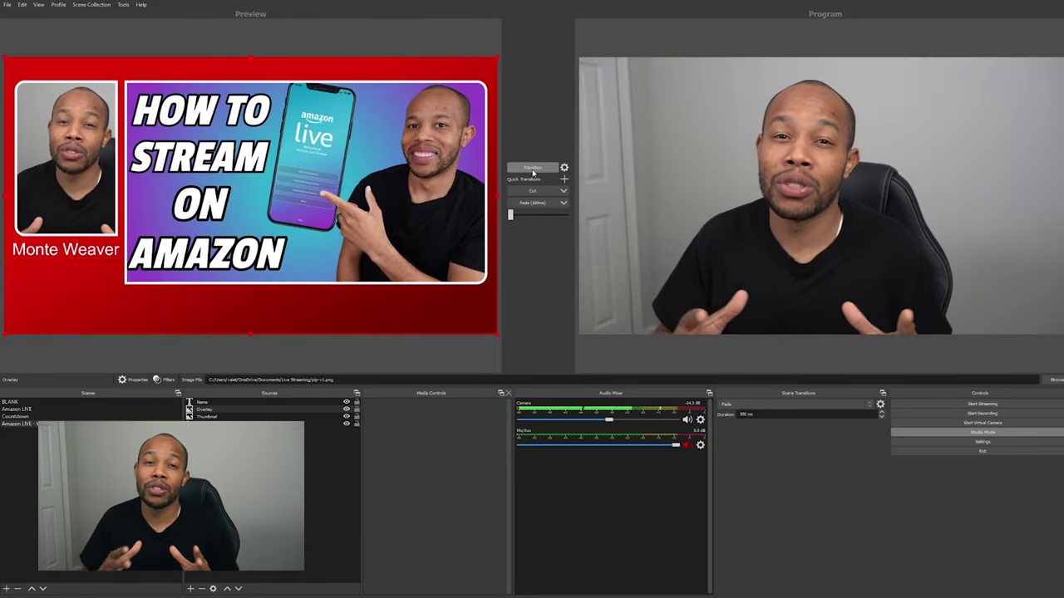